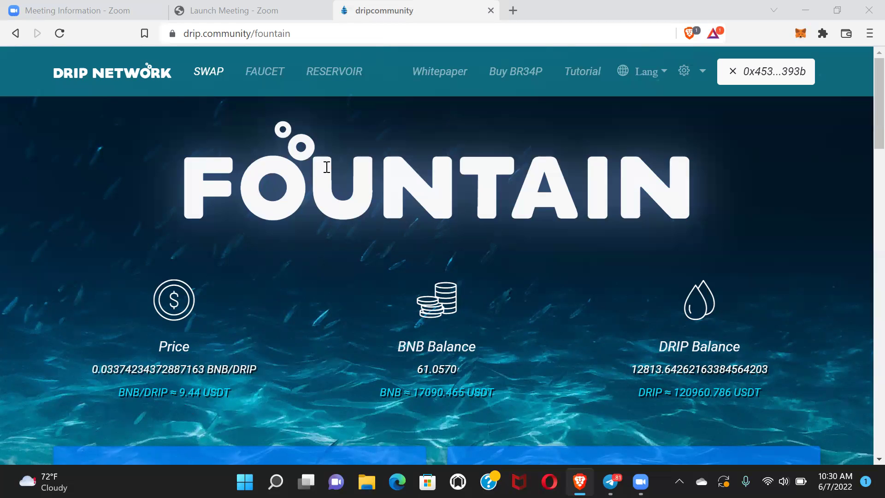
Step: On the Faucet page, start a Team Airdrop using my own wallet address as the player
left_click(265, 72)
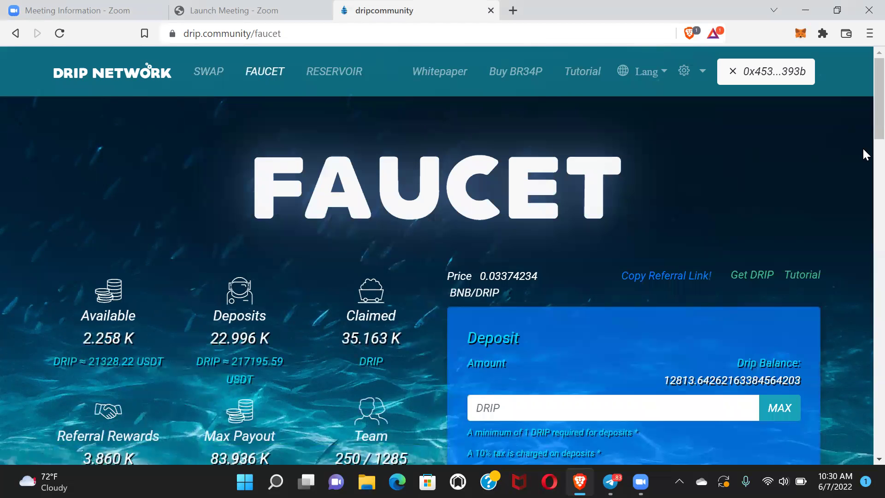
left_click_drag(875, 114, 866, 296)
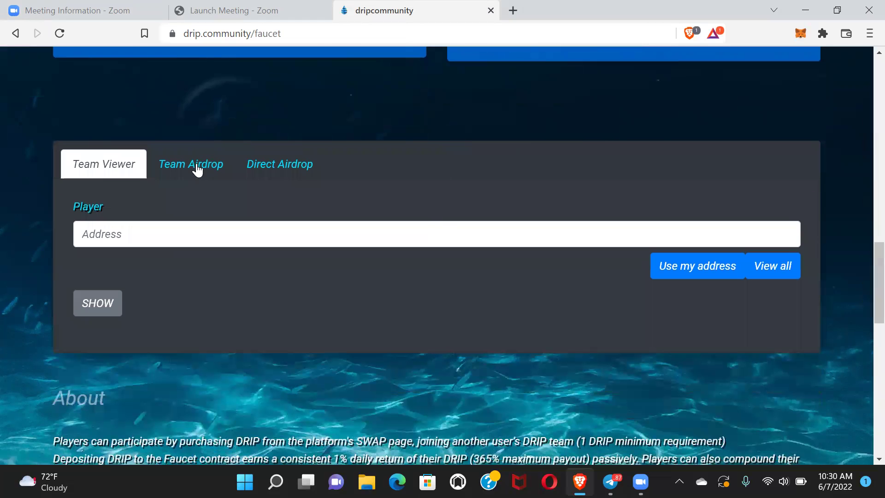
left_click(195, 166)
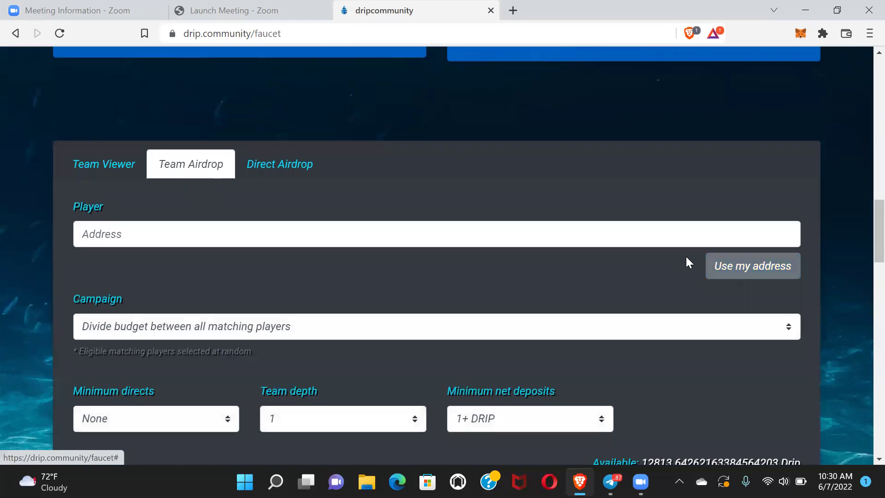
left_click(724, 270)
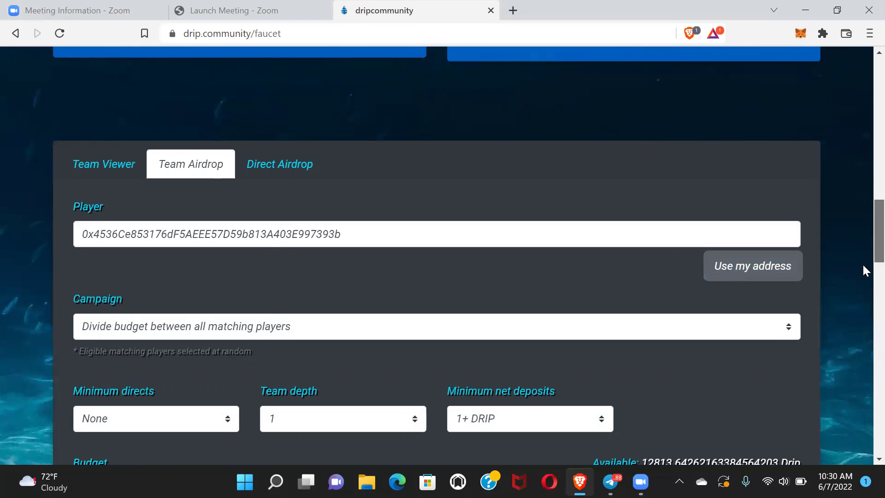
left_click_drag(878, 242, 878, 266)
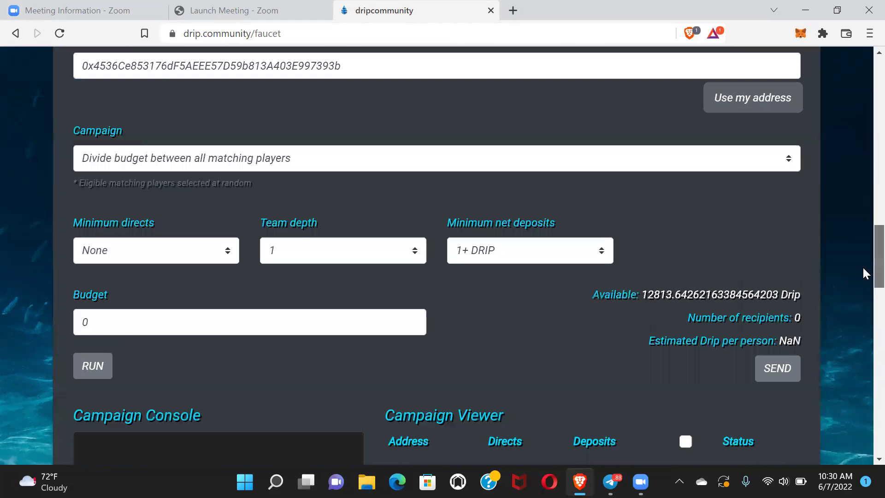
Step: Set the airdrop criteria to minimum 15 directs and 25+ DRIP net deposits, with a 555 DRIP budget
left_click(213, 252)
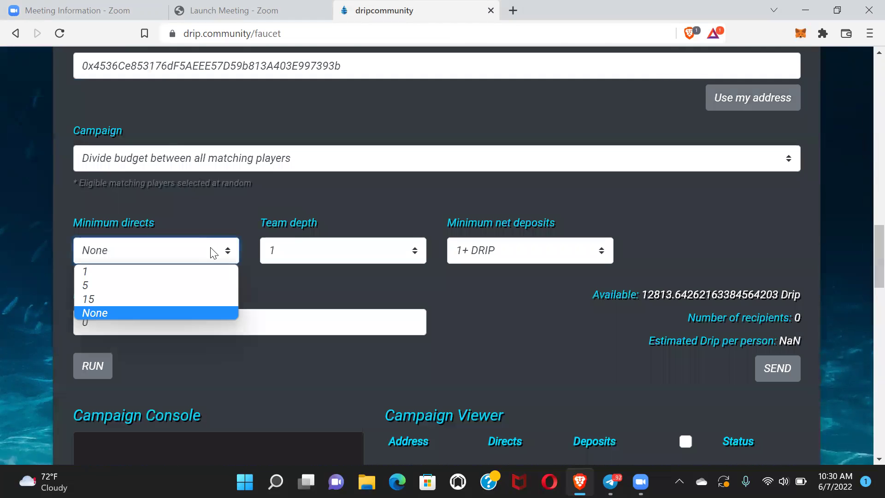
left_click(201, 298)
left_click(476, 252)
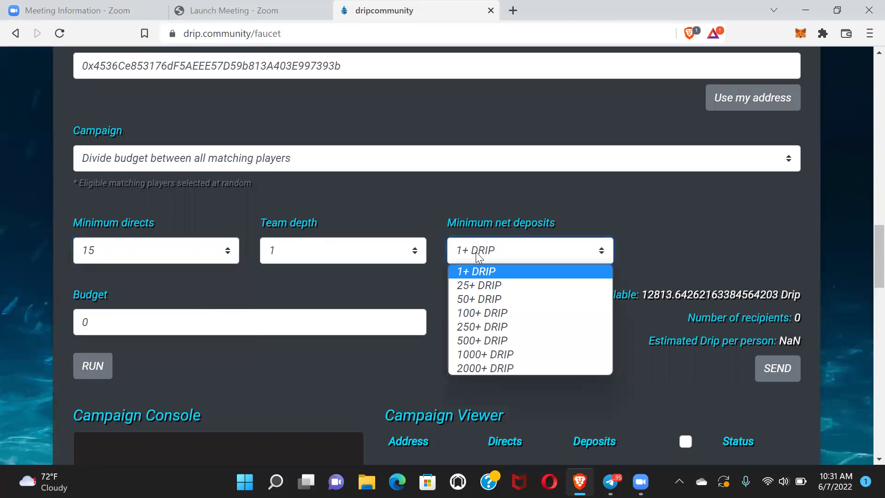
left_click(489, 284)
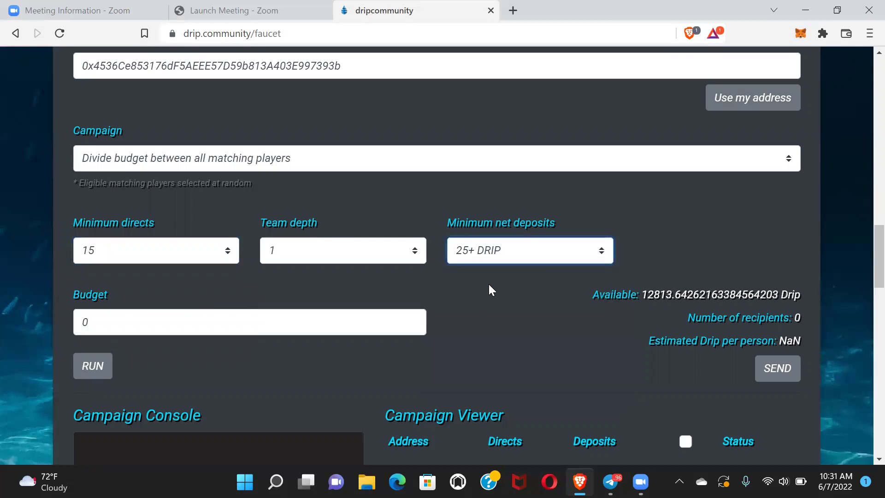
left_click(254, 319)
key("BackSpace")
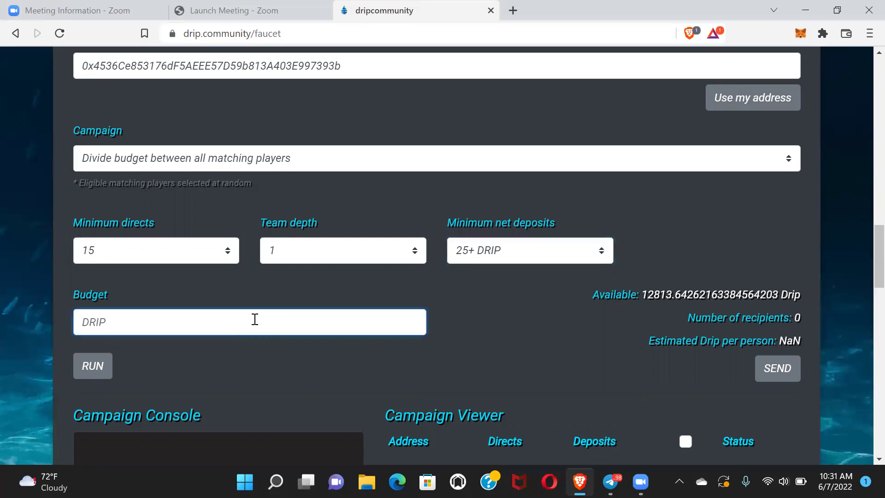
type("555")
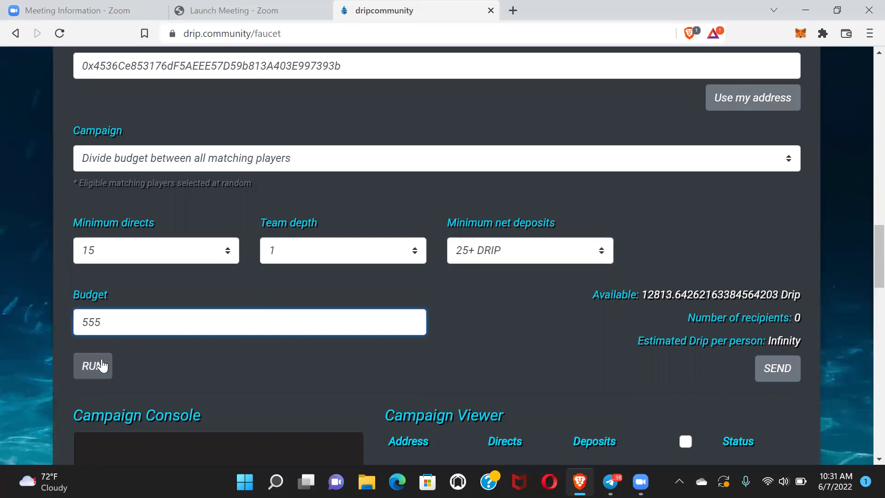
Step: Run the campaign and include the first four of five eligible players, 138.75 DRIP each
left_click(97, 366)
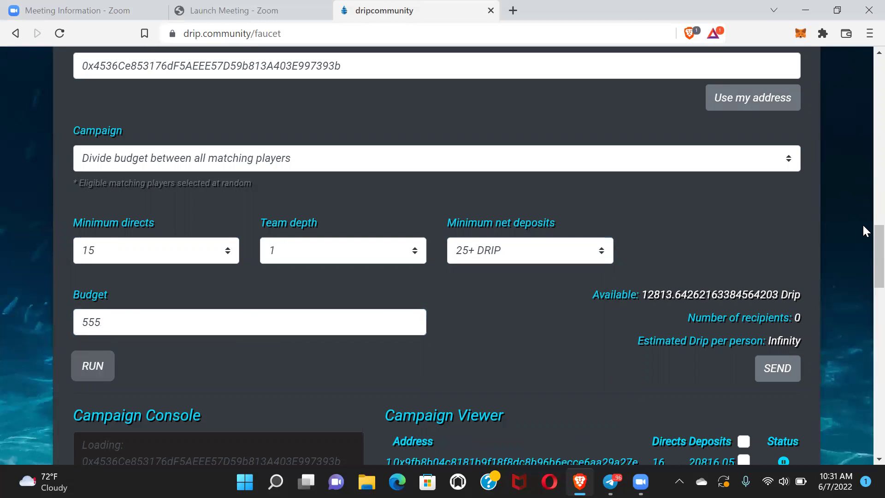
left_click_drag(877, 238, 877, 276)
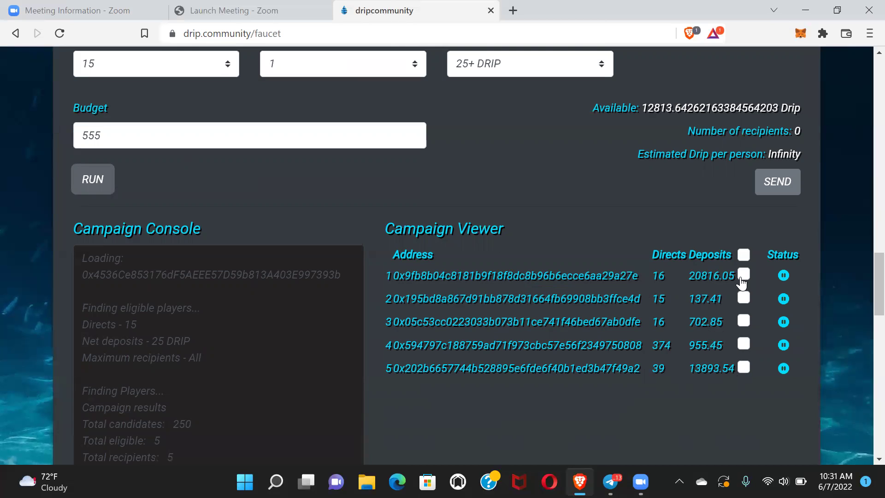
left_click(744, 255)
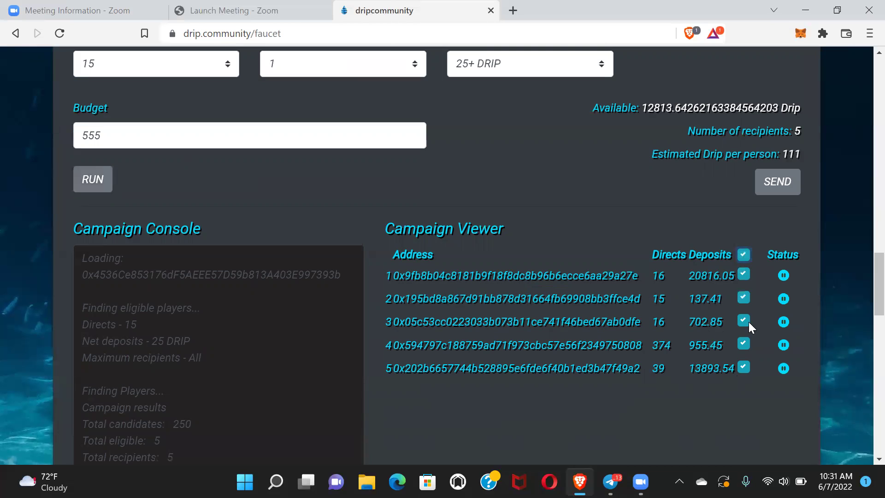
left_click(743, 369)
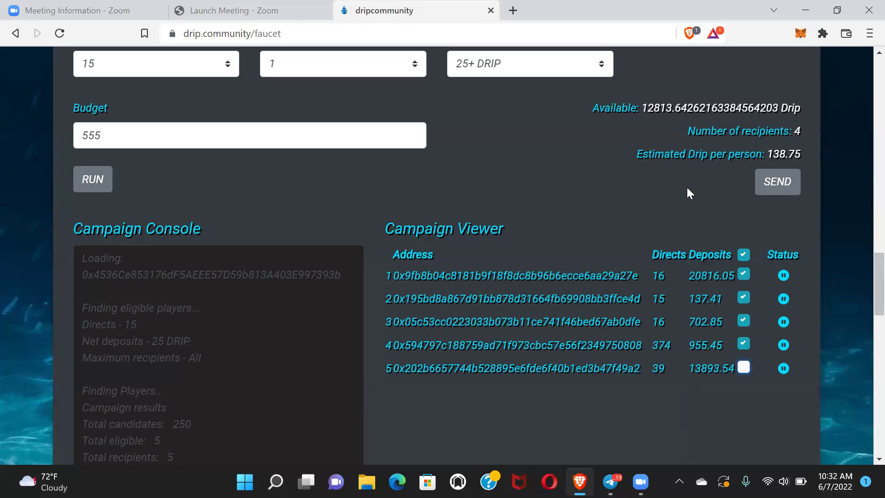
Step: Send the airdrop and approve the first airdrop transaction in MetaMask
left_click(777, 185)
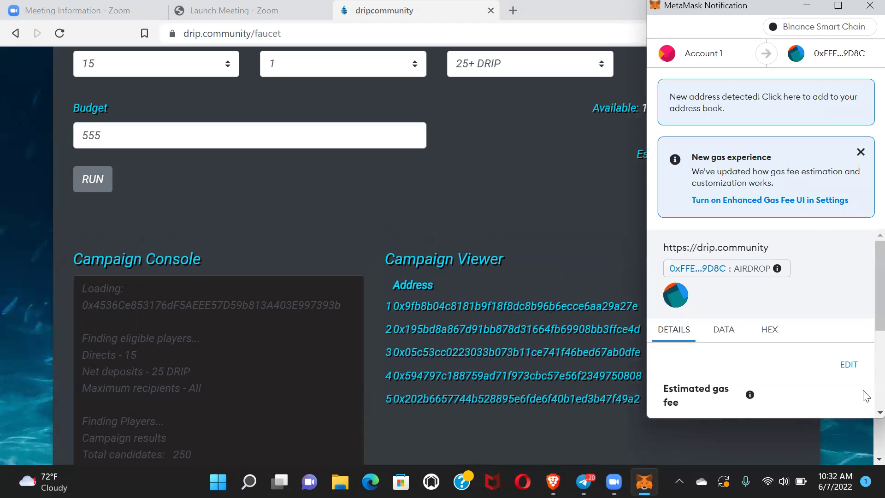
scroll(857, 388, "down", 3)
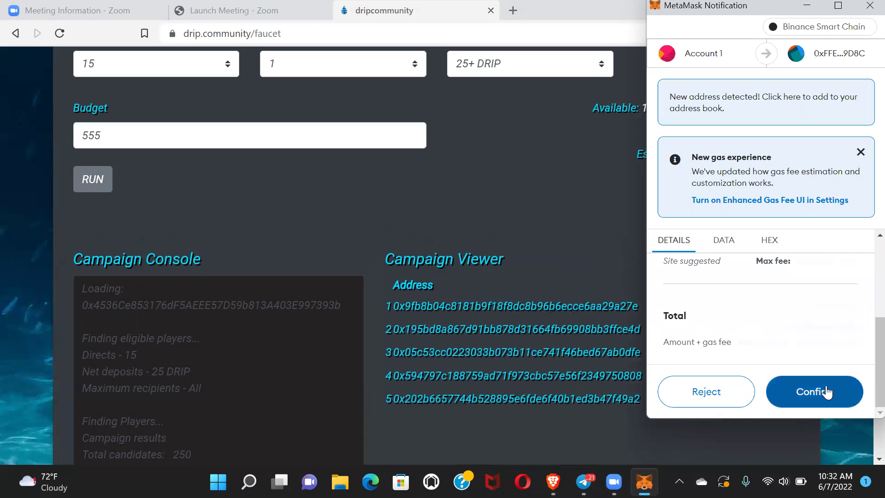
left_click(827, 385)
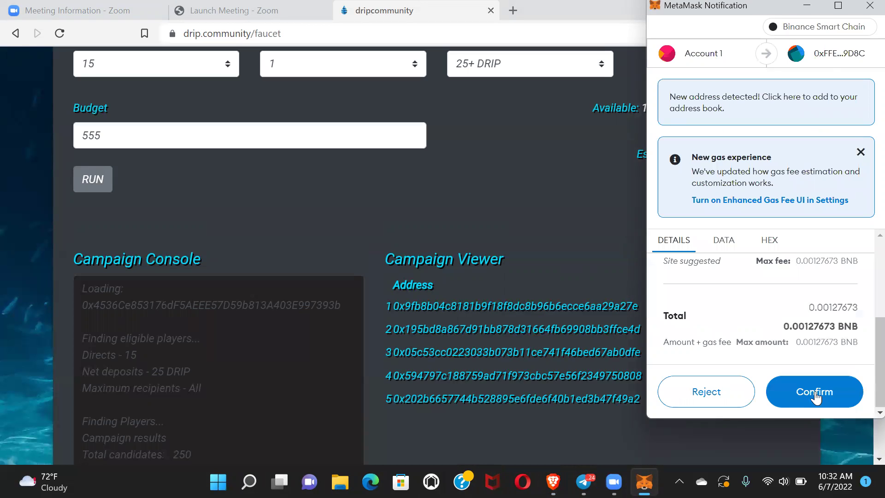
left_click(815, 393)
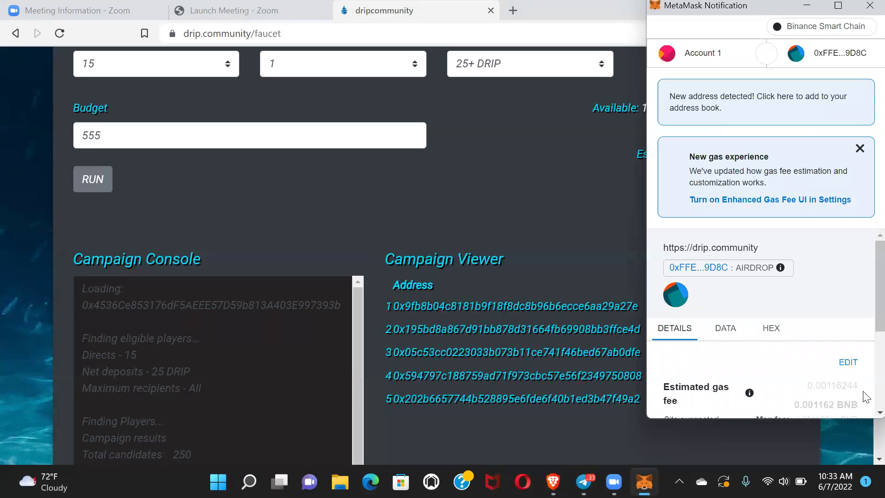
scroll(866, 394, "down", 3)
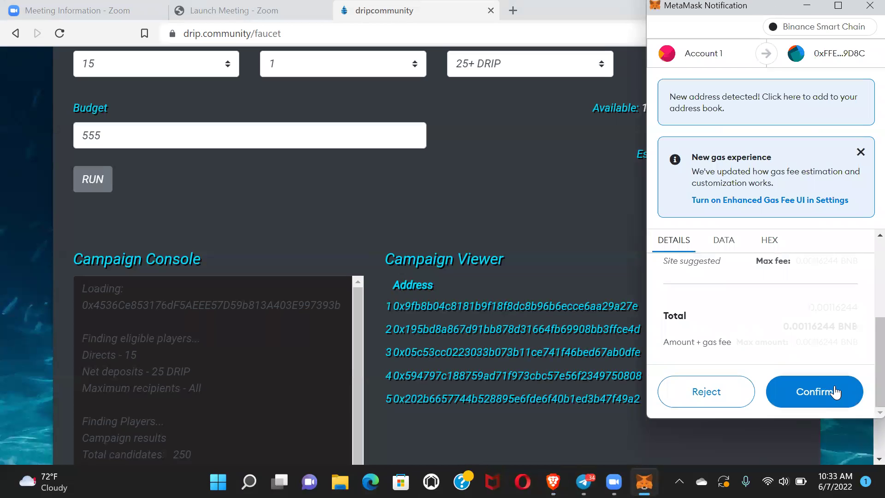
Step: Confirm the remaining MetaMask airdrop transactions until all four players show sent
left_click(836, 392)
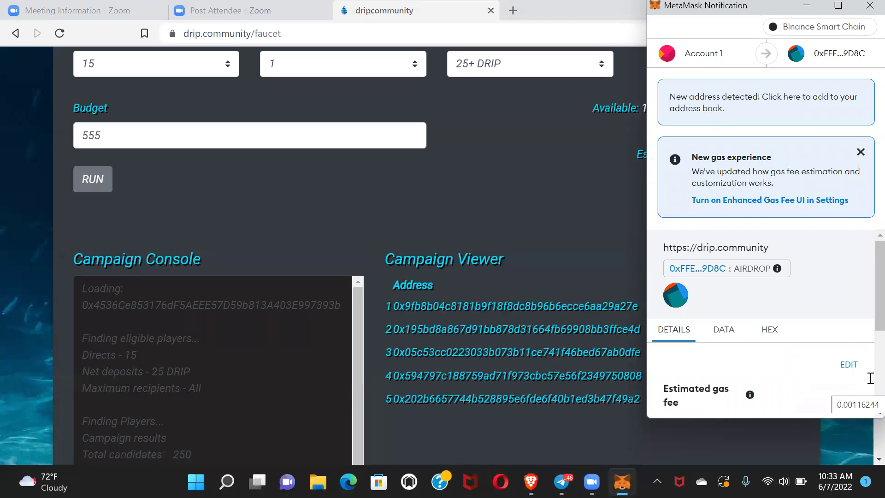
scroll(866, 380, "down", 3)
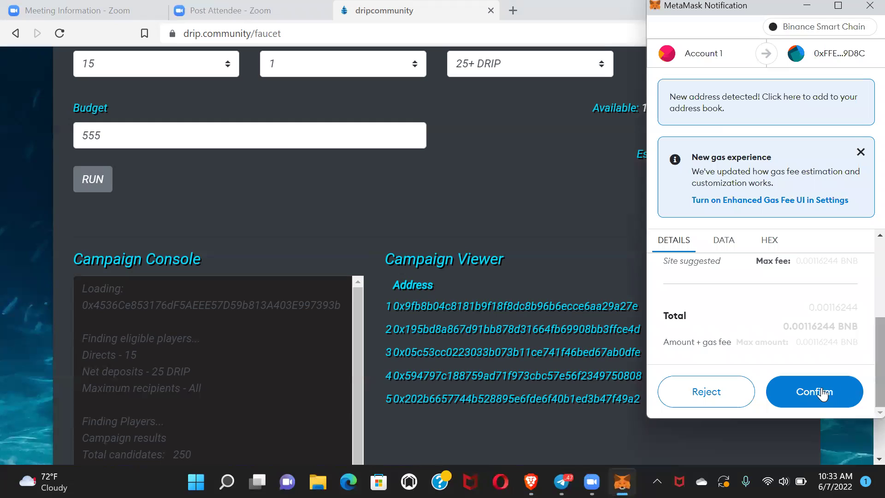
left_click(822, 392)
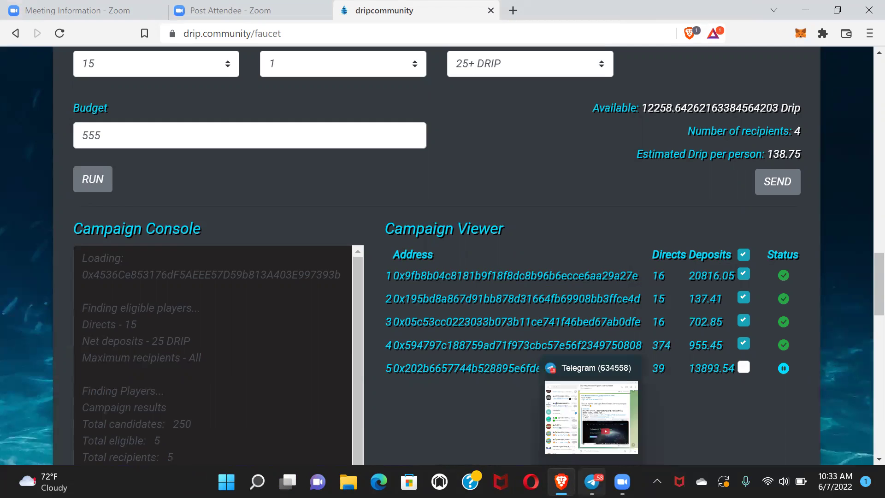
left_click(593, 481)
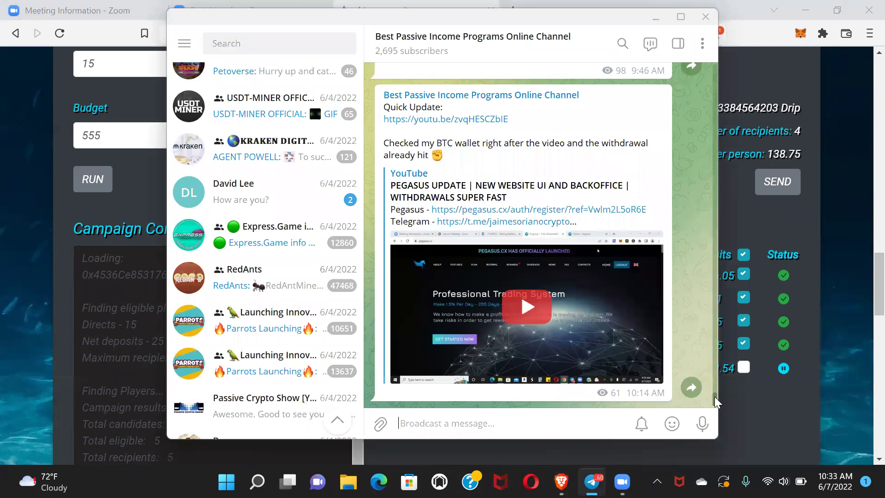
left_click_drag(715, 395, 712, 370)
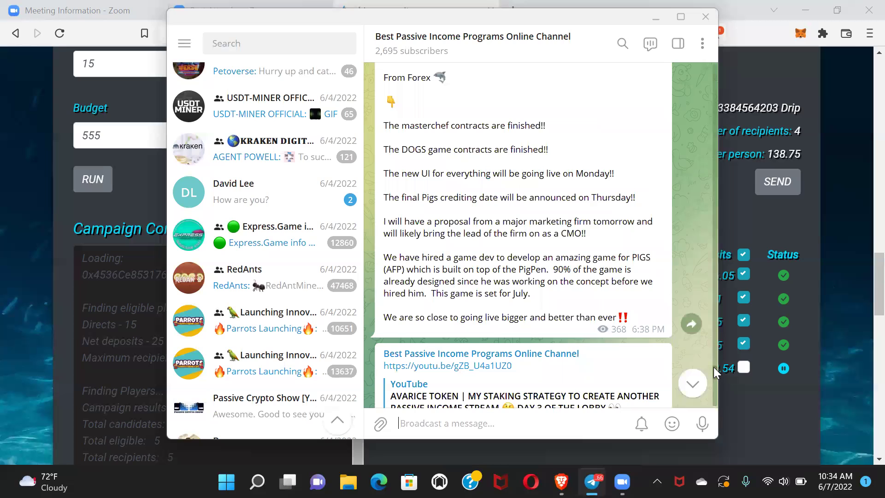
left_click_drag(713, 369, 714, 368)
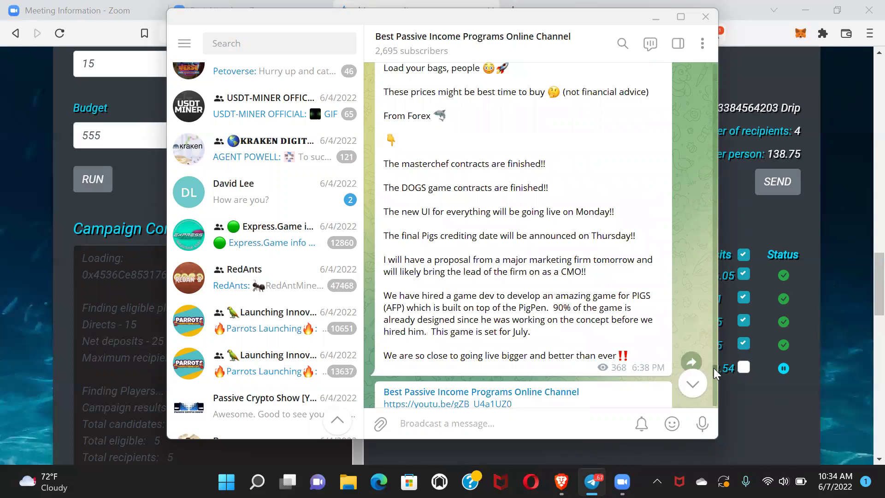
scroll(714, 367, "up", 1)
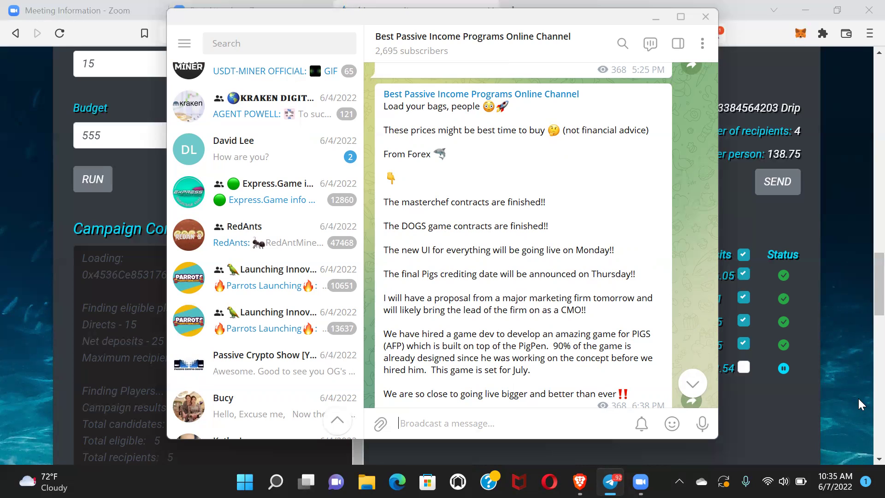
left_click(789, 413)
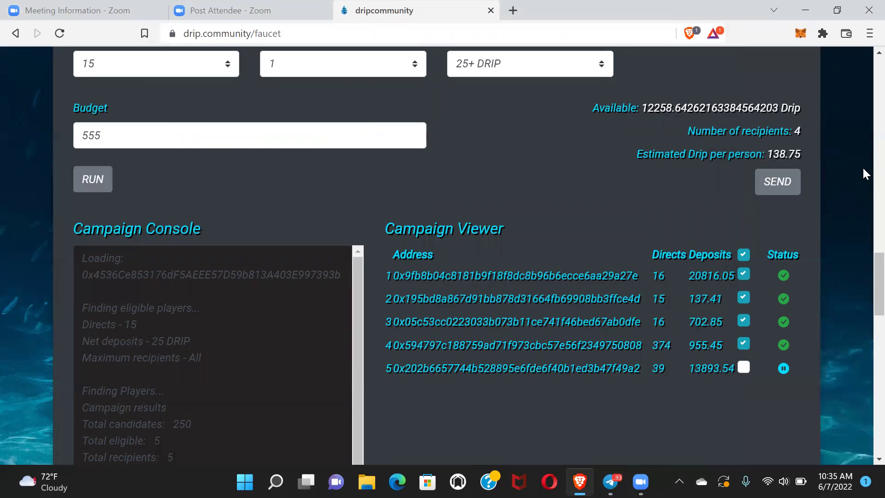
left_click_drag(863, 290, 863, 78)
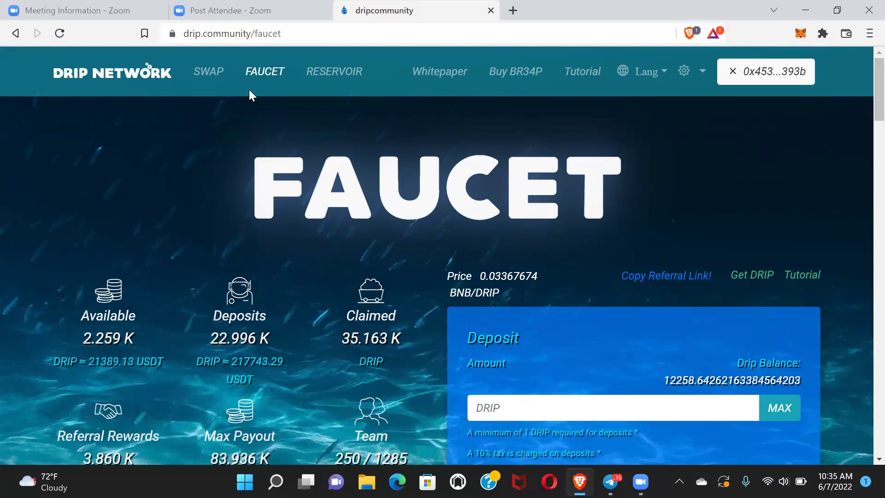
Step: Go to the Fountain swap page using SWAP in the navigation bar
left_click(209, 72)
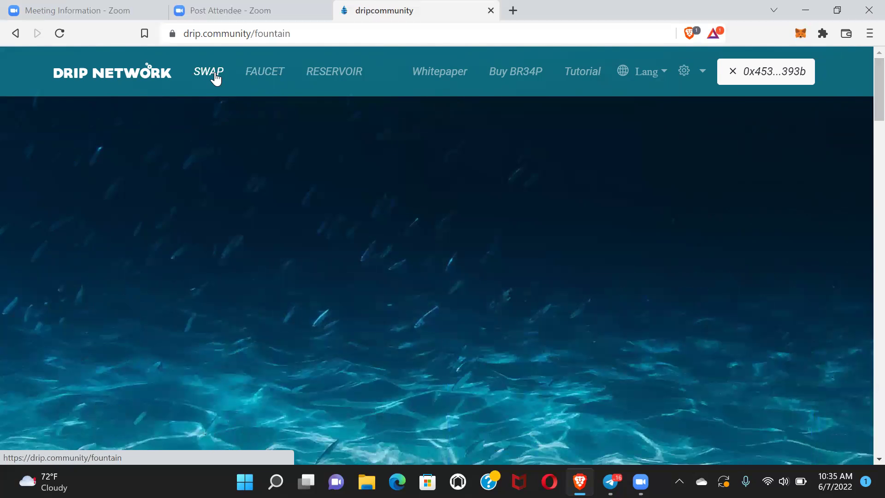